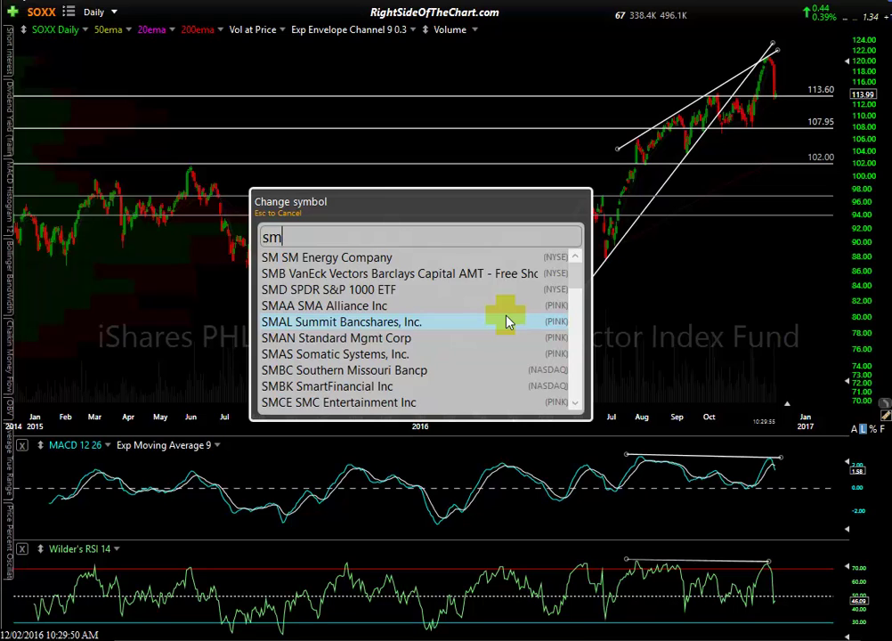
Step: Switch the chart to SMH and raise the horizontal lines to about 50.9 and 68.7
{"action": "type", "text": "h"}
{"action": "key", "text": "Return"}
{"action": "left_click_drag", "start_coordinate": [566, 328], "coordinate": [738, 286]}
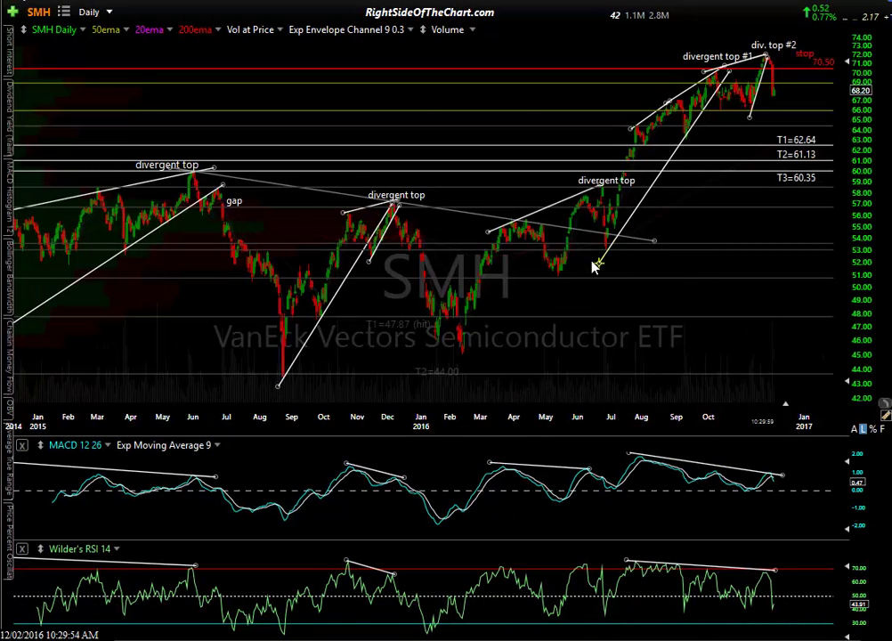
{"action": "left_click_drag", "start_coordinate": [591, 265], "coordinate": [345, 98]}
Step: Draw magenta arrows from each divergent top down to the following lows
{"action": "mouse_move", "coordinate": [192, 169]}
{"action": "left_mouse_down"}
{"action": "mouse_move", "coordinate": [238, 383]}
{"action": "mouse_move", "coordinate": [279, 378]}
{"action": "left_mouse_up"}
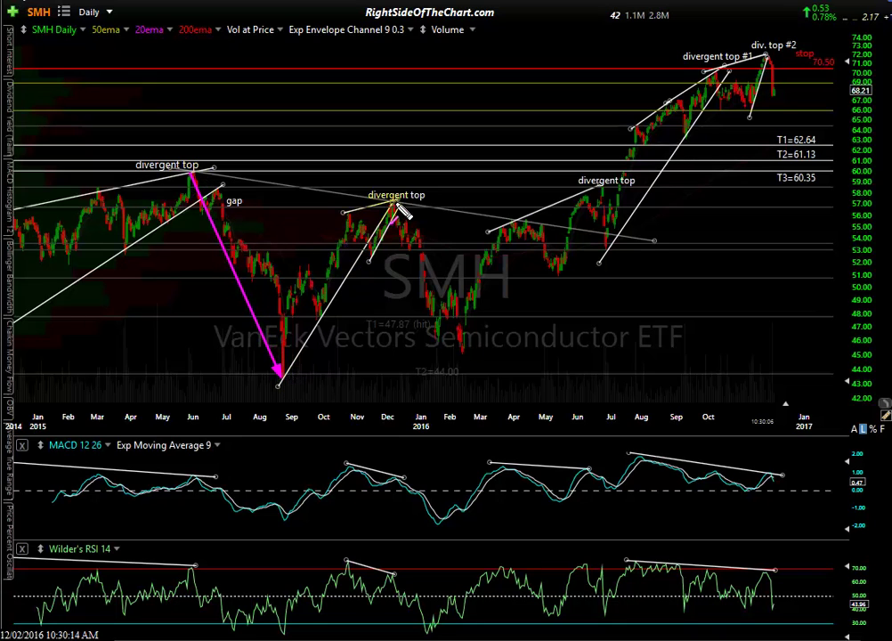
{"action": "left_click_drag", "start_coordinate": [389, 205], "coordinate": [459, 351]}
{"action": "left_click_drag", "start_coordinate": [596, 185], "coordinate": [608, 253]}
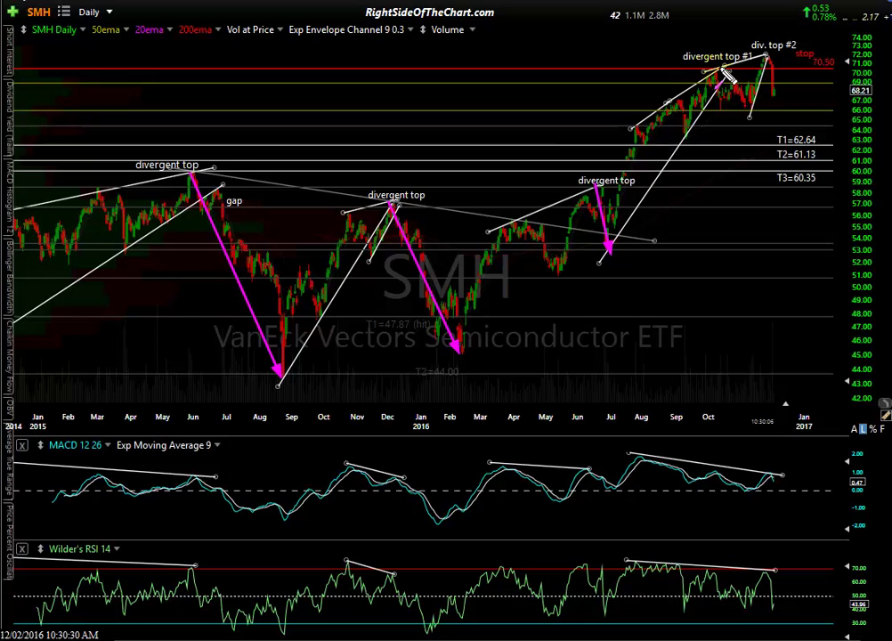
{"action": "left_click_drag", "start_coordinate": [715, 75], "coordinate": [746, 112]}
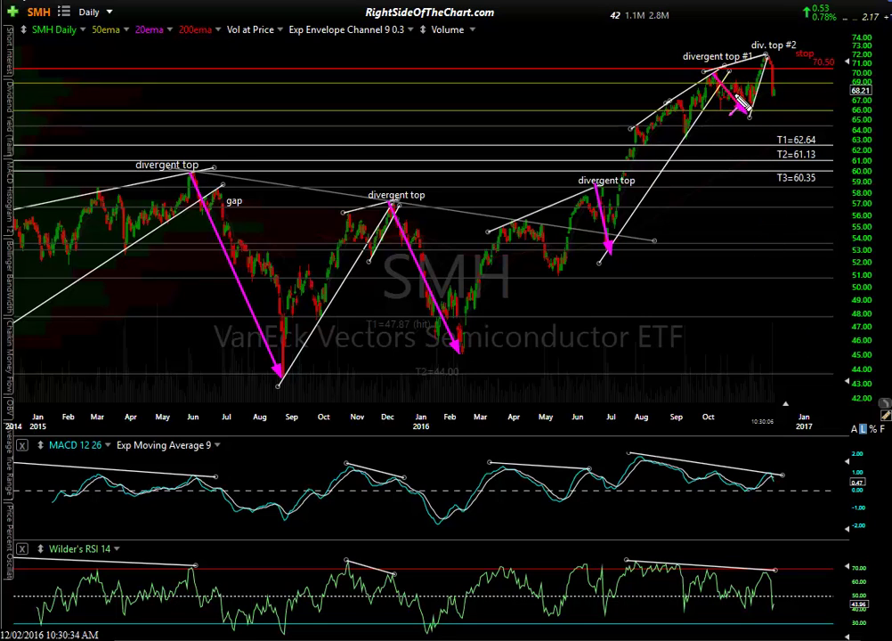
{"action": "left_click_drag", "start_coordinate": [737, 89], "coordinate": [777, 66]}
{"action": "left_click_drag", "start_coordinate": [778, 67], "coordinate": [779, 79]}
{"action": "left_click_drag", "start_coordinate": [777, 78], "coordinate": [774, 93]}
Step: Connect divergent tops #1 and #2, and circle the August–December MACD divergence with an ellipse
{"action": "left_click_drag", "start_coordinate": [726, 602], "coordinate": [734, 591]}
{"action": "key", "text": "ctrl+z"}
{"action": "left_click_drag", "start_coordinate": [723, 72], "coordinate": [766, 55]}
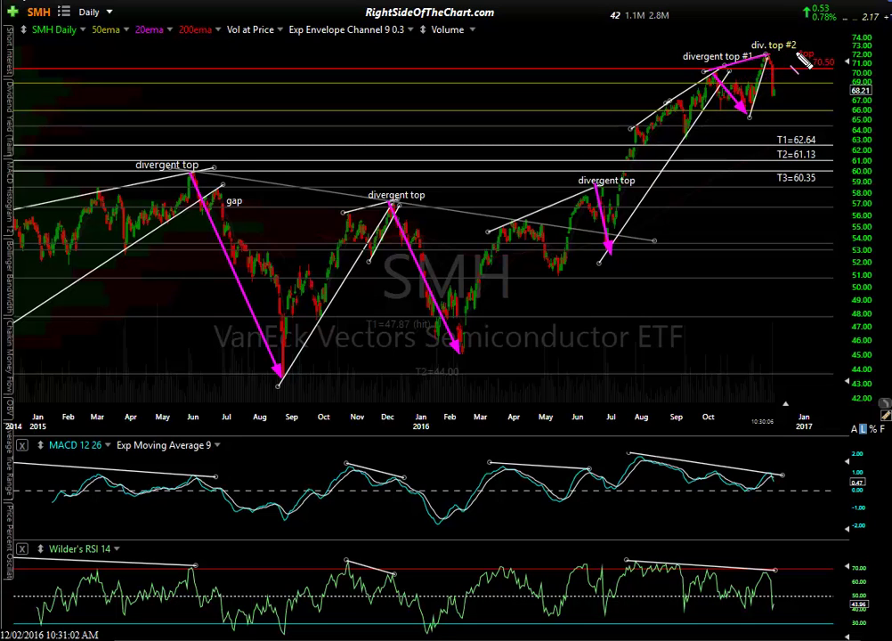
{"action": "left_click_drag", "start_coordinate": [699, 502], "coordinate": [708, 496]}
{"action": "left_click_drag", "start_coordinate": [627, 447], "coordinate": [789, 495]}
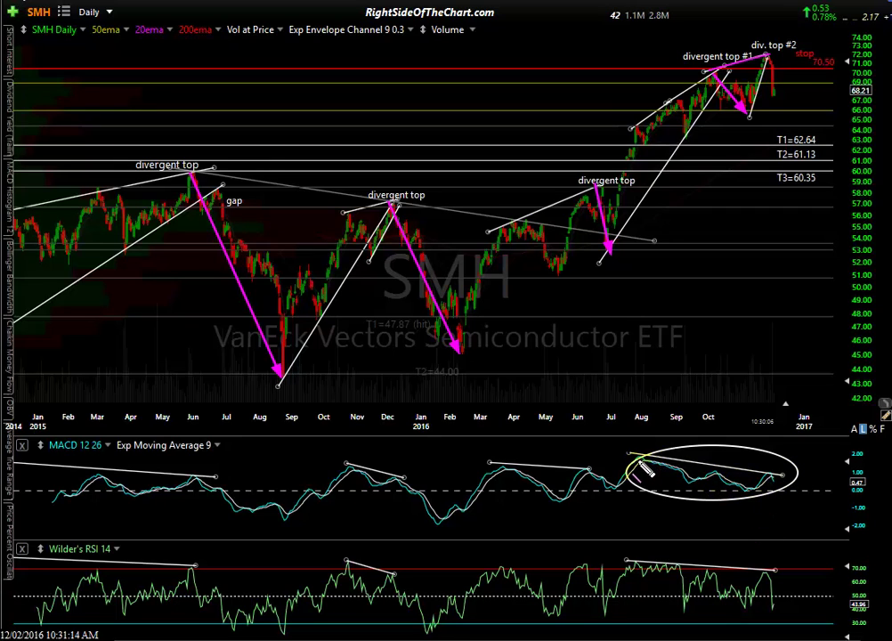
Step: Sketch magenta trendlines along the MACD peaks and under the SMH lows, then clear all markings
{"action": "left_click_drag", "start_coordinate": [628, 453], "coordinate": [671, 460]}
{"action": "left_click_drag", "start_coordinate": [650, 468], "coordinate": [812, 465]}
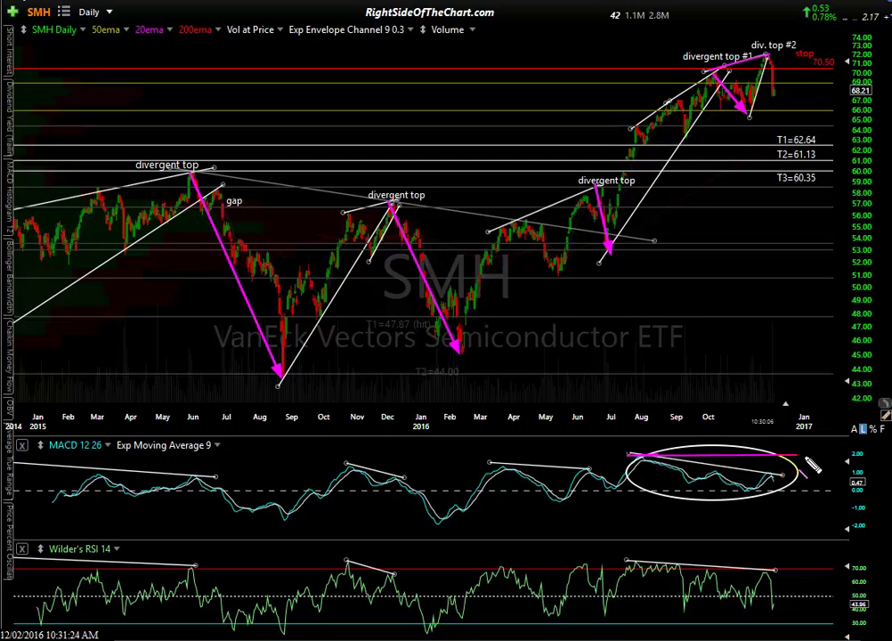
{"action": "left_click_drag", "start_coordinate": [701, 473], "coordinate": [730, 471]}
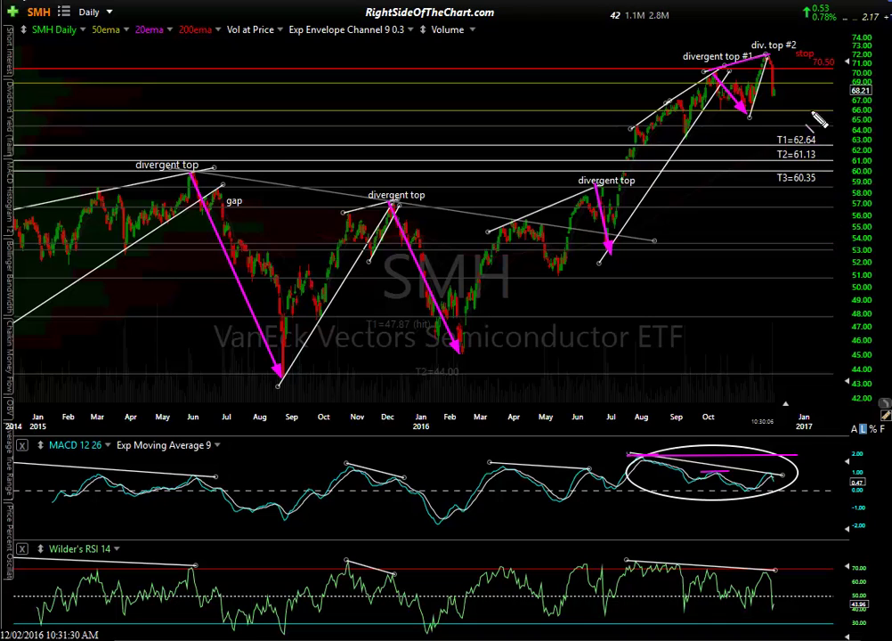
{"action": "mouse_move", "coordinate": [801, 83]}
{"action": "left_mouse_down"}
{"action": "mouse_move", "coordinate": [766, 176]}
{"action": "mouse_move", "coordinate": [456, 383]}
{"action": "left_mouse_up"}
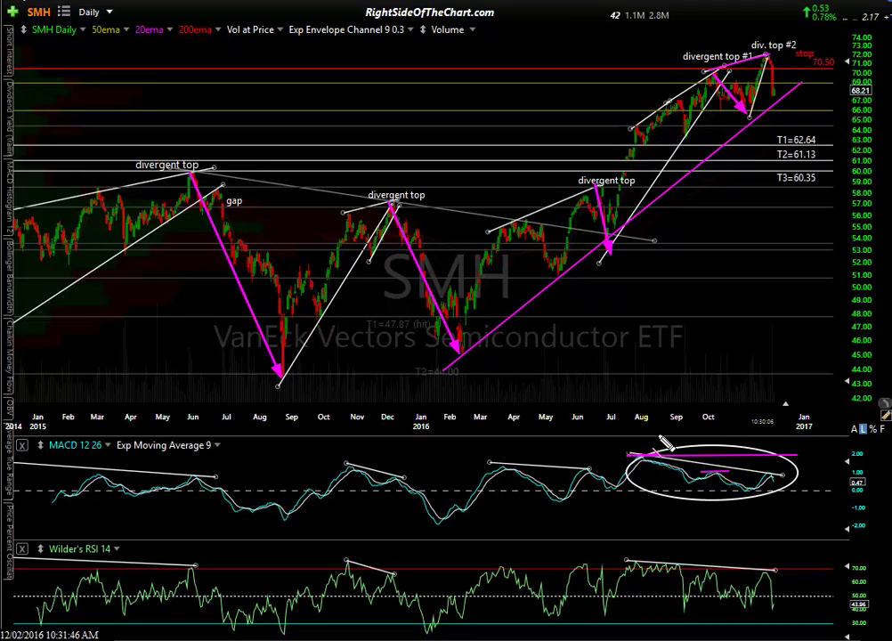
{"action": "key", "text": "Escape"}
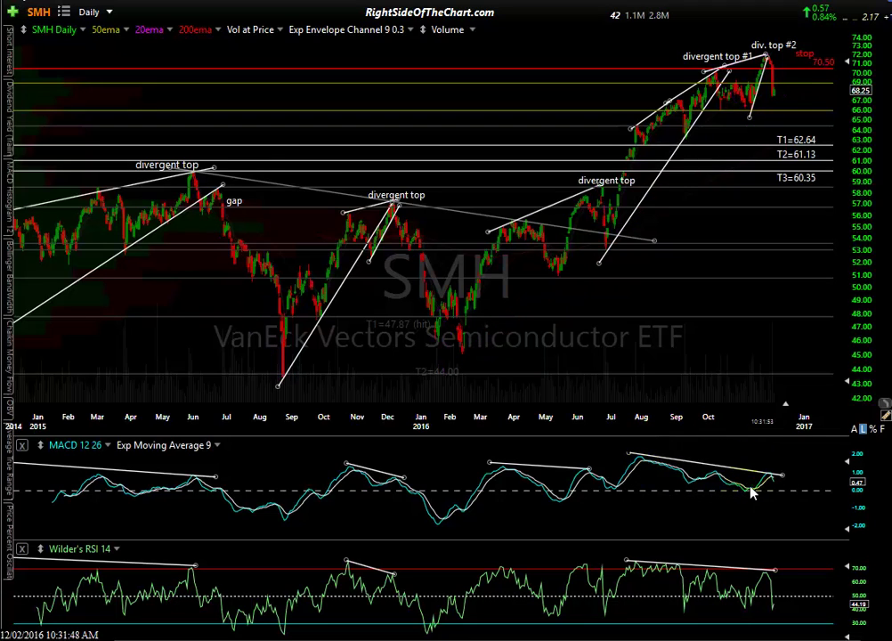
{"action": "mouse_move", "coordinate": [783, 488]}
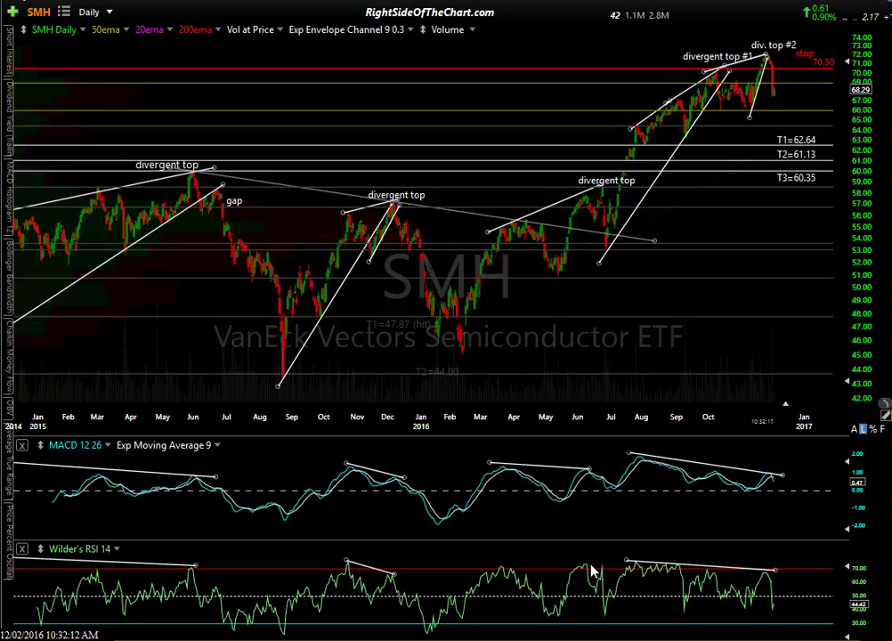
{"action": "left_click", "coordinate": [771, 574]}
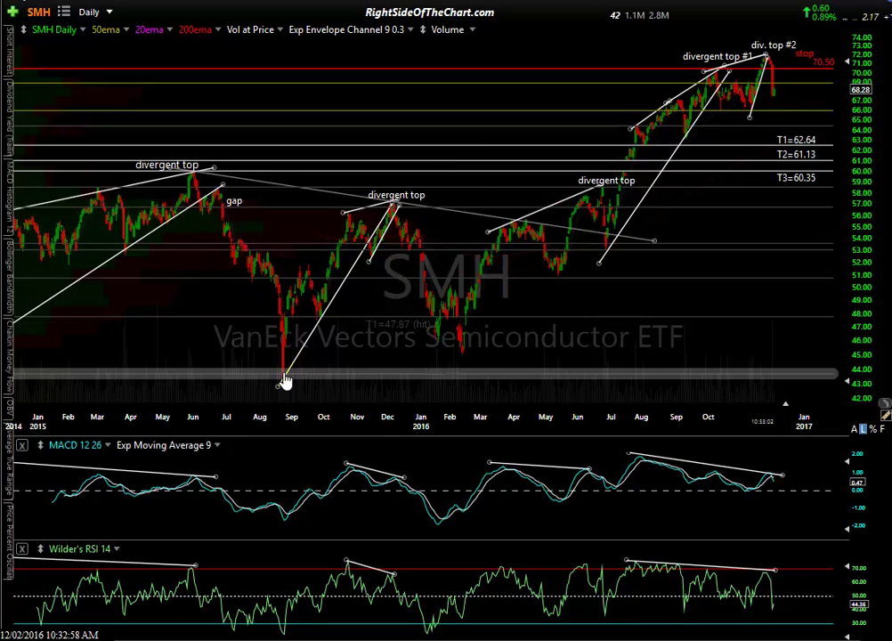
{"action": "mouse_move", "coordinate": [284, 381]}
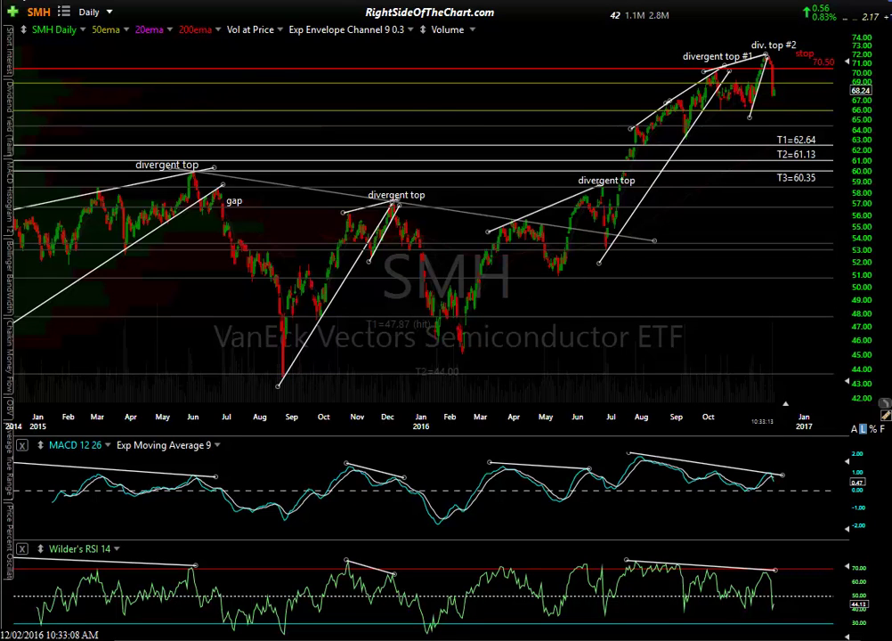
Step: Switch to INTC and circle the five lows touching the rising trendline
{"action": "key", "text": "Down"}
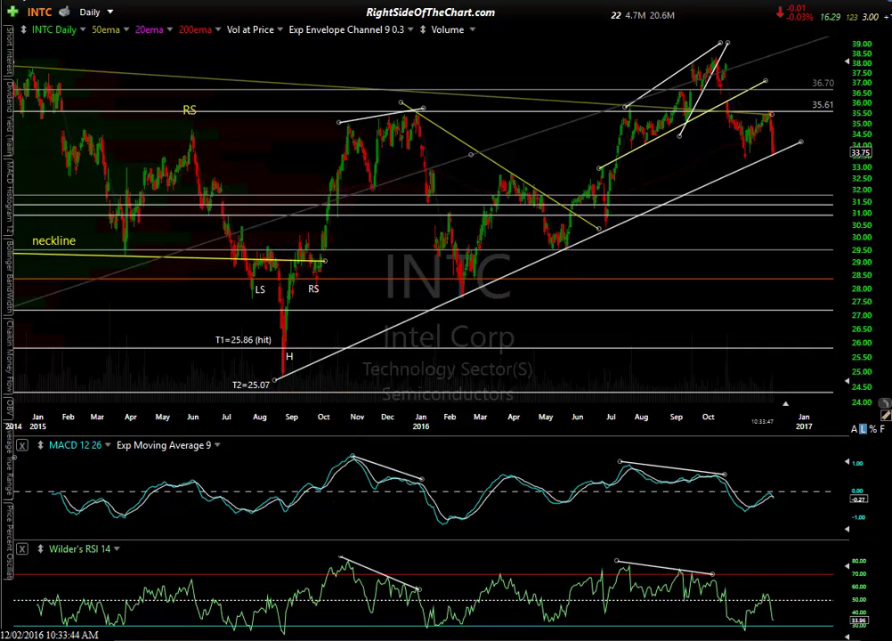
{"action": "left_click", "coordinate": [281, 378]}
{"action": "left_click", "coordinate": [461, 294]}
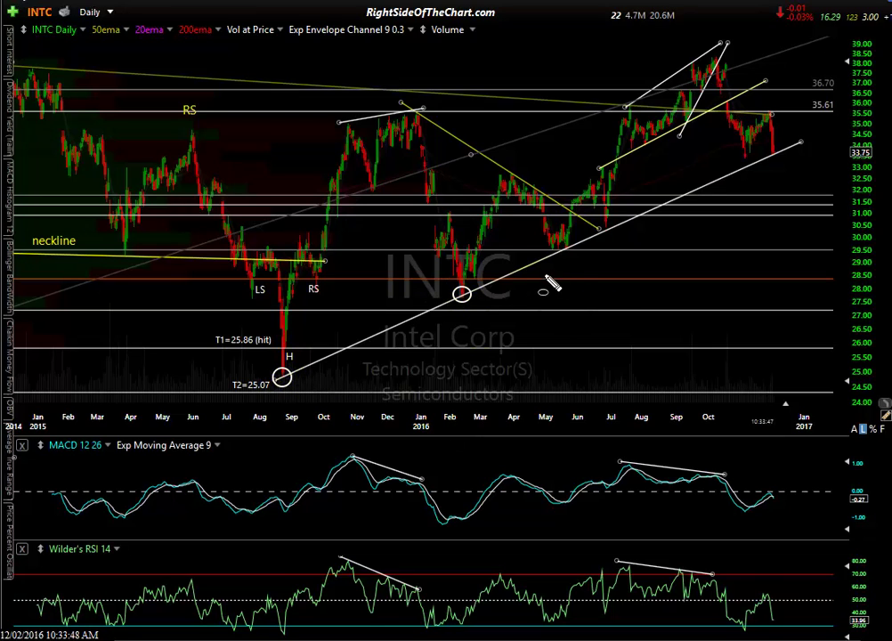
{"action": "left_click", "coordinate": [563, 248]}
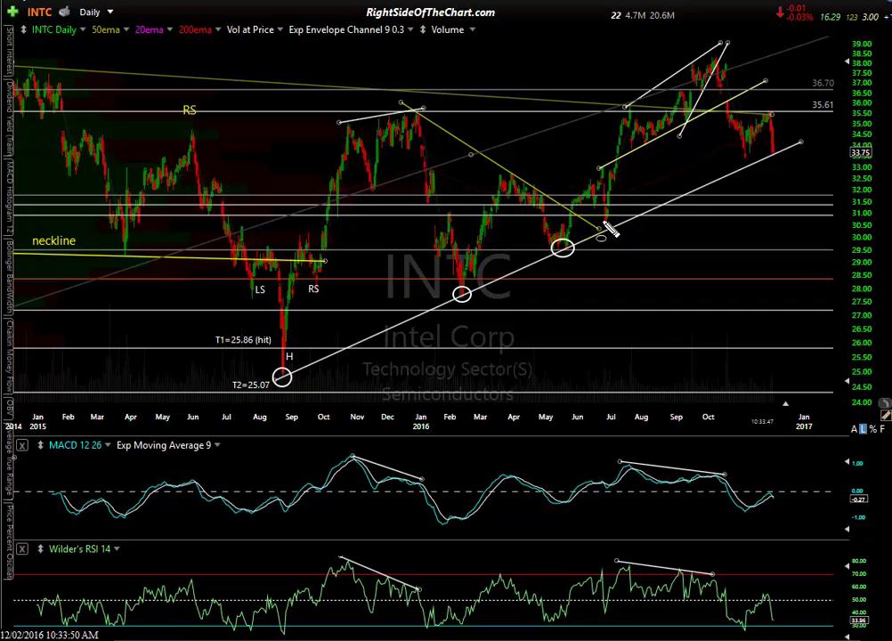
{"action": "left_click", "coordinate": [603, 231]}
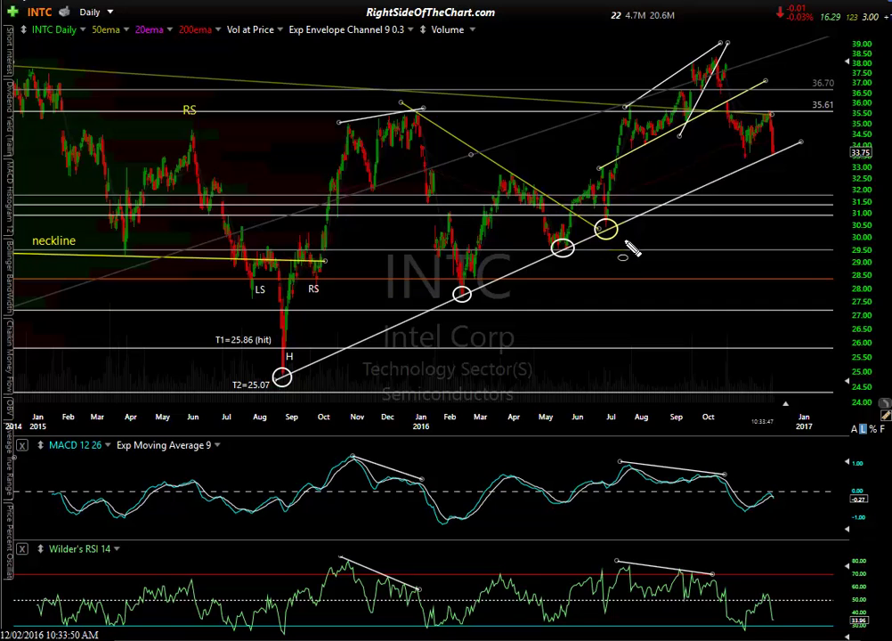
{"action": "left_click", "coordinate": [774, 151]}
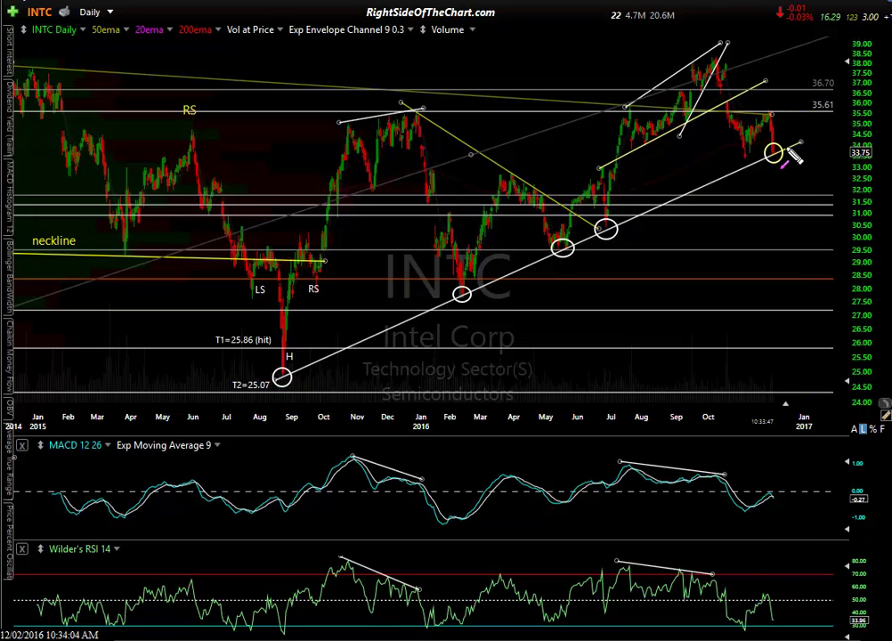
Step: Draw arrows up from the latest trendline touch and down through the trendline, then clear them
{"action": "left_click_drag", "start_coordinate": [780, 142], "coordinate": [821, 65]}
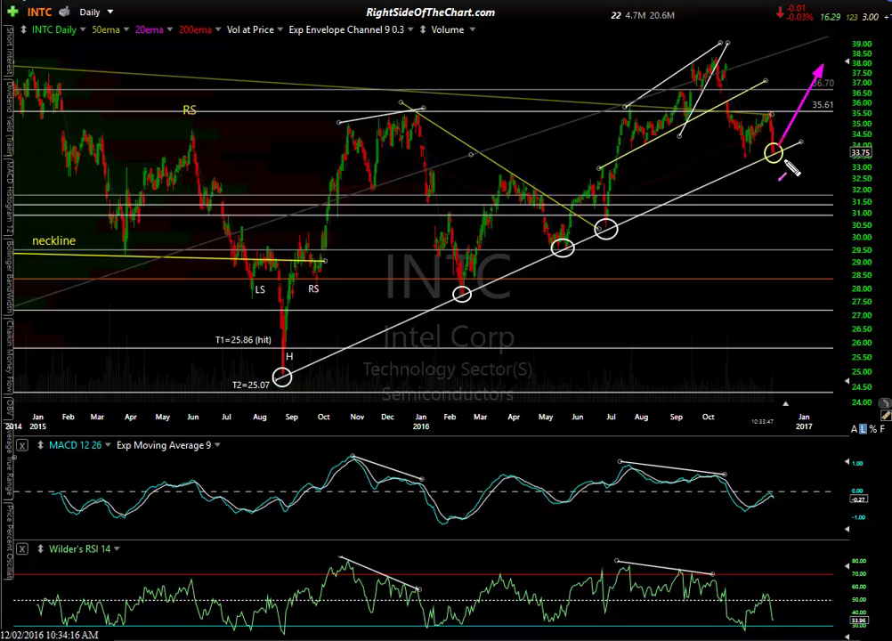
{"action": "left_click_drag", "start_coordinate": [787, 162], "coordinate": [798, 205]}
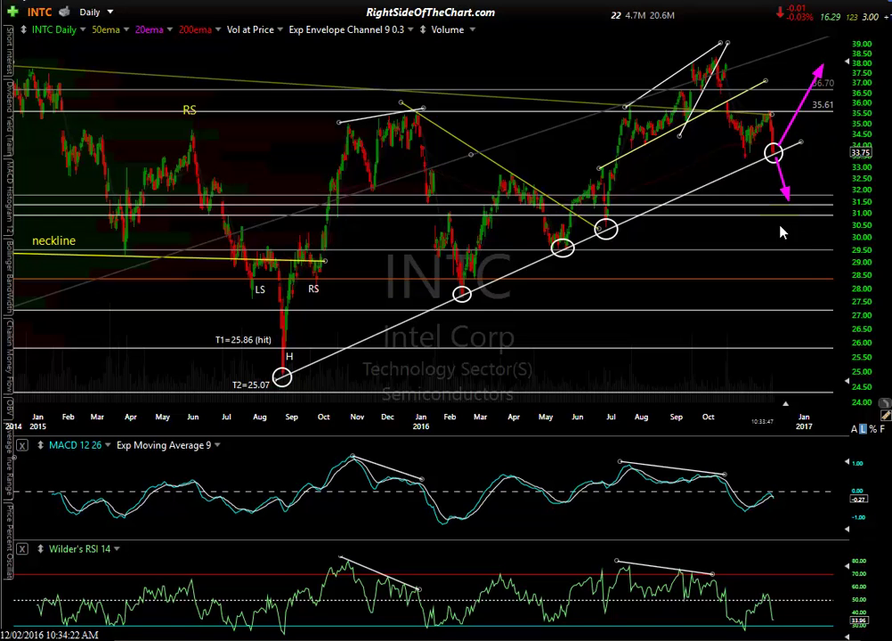
{"action": "key", "text": "Escape"}
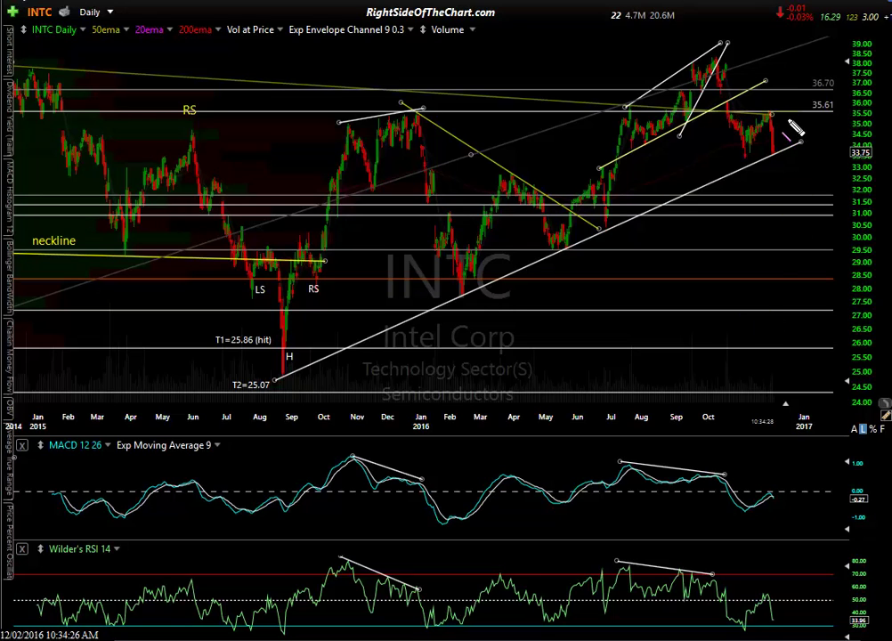
Step: Sketch the wedge breakdown toward a 31–32 target box, clear it, and switch to INTC 2 Day
{"action": "mouse_move", "coordinate": [779, 130]}
{"action": "left_mouse_down"}
{"action": "mouse_move", "coordinate": [785, 137]}
{"action": "mouse_move", "coordinate": [775, 113]}
{"action": "mouse_move", "coordinate": [753, 147]}
{"action": "mouse_move", "coordinate": [772, 114]}
{"action": "left_mouse_up"}
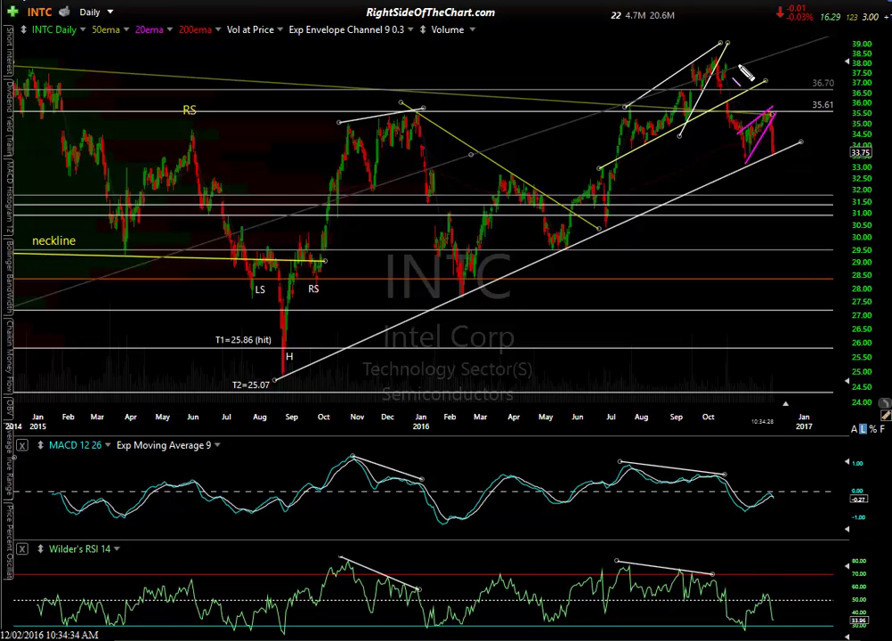
{"action": "left_click_drag", "start_coordinate": [723, 57], "coordinate": [744, 161]}
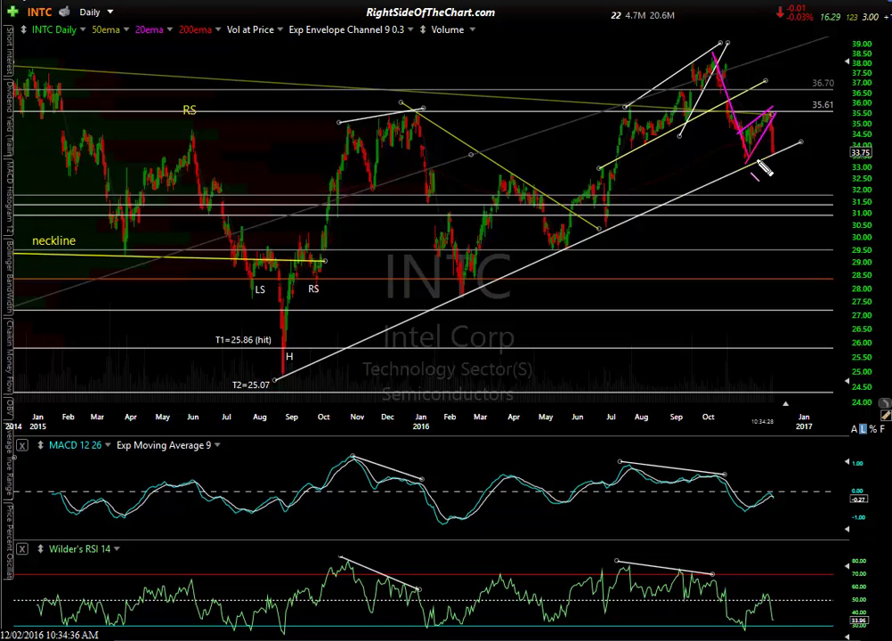
{"action": "left_click_drag", "start_coordinate": [771, 112], "coordinate": [790, 196]}
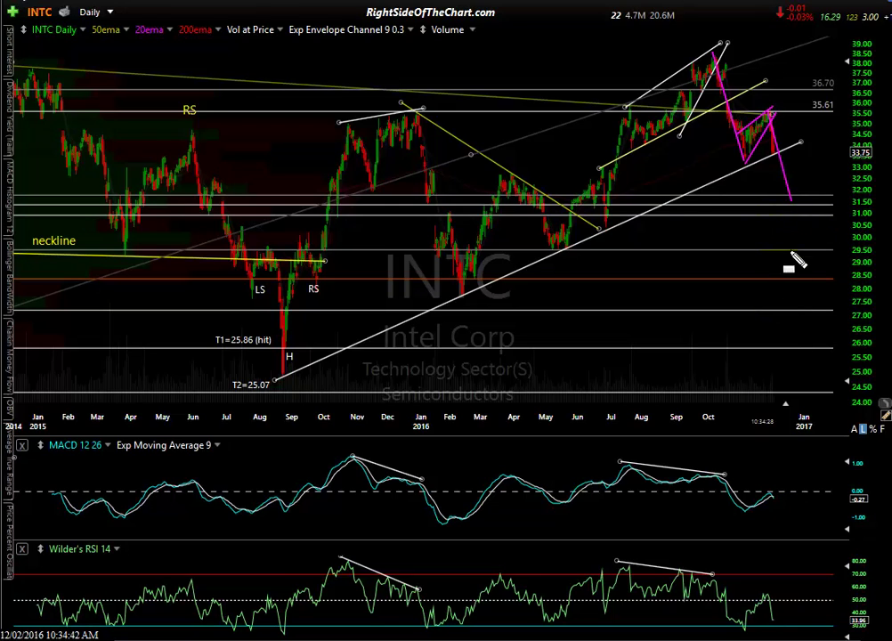
{"action": "left_click_drag", "start_coordinate": [771, 189], "coordinate": [812, 216]}
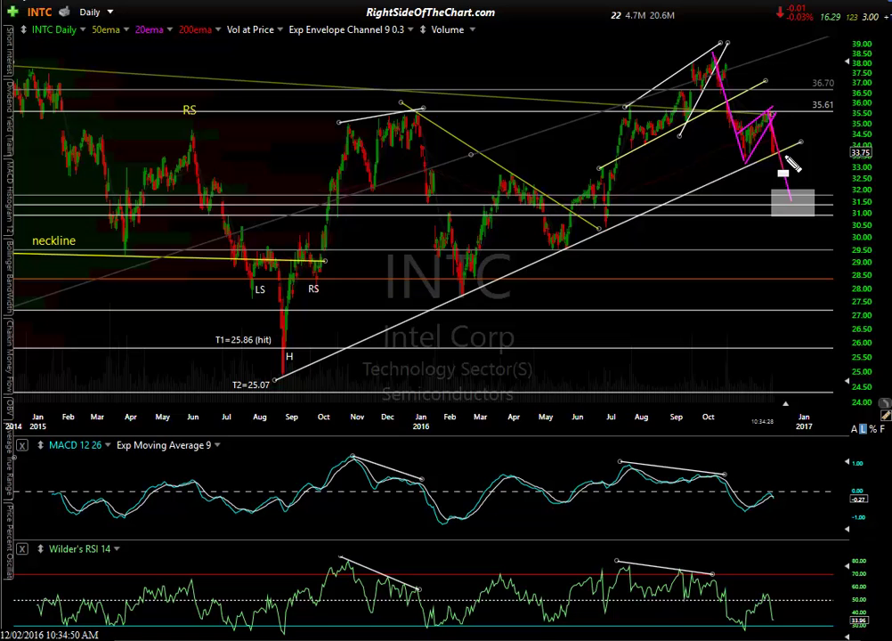
{"action": "key", "text": "Escape"}
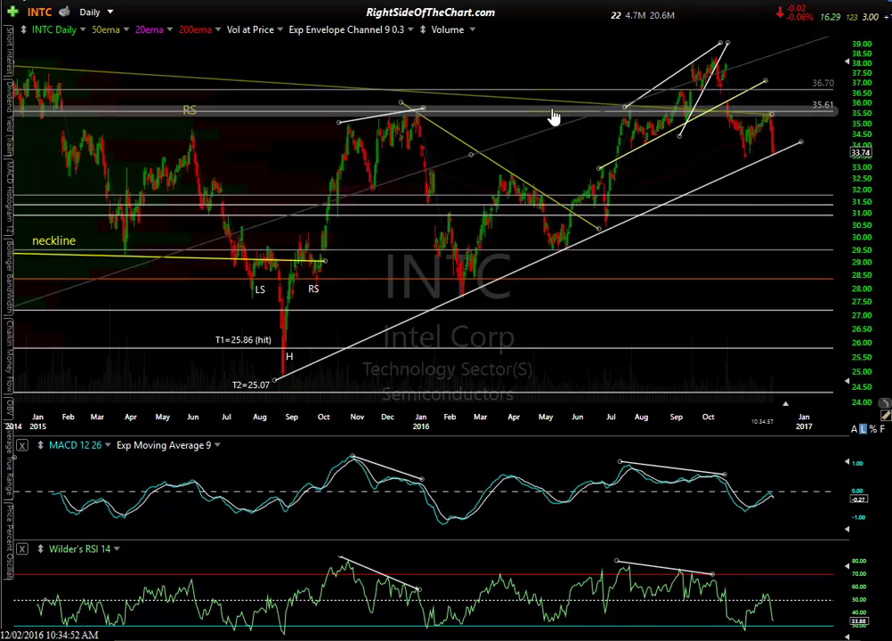
{"action": "key", "text": "Down"}
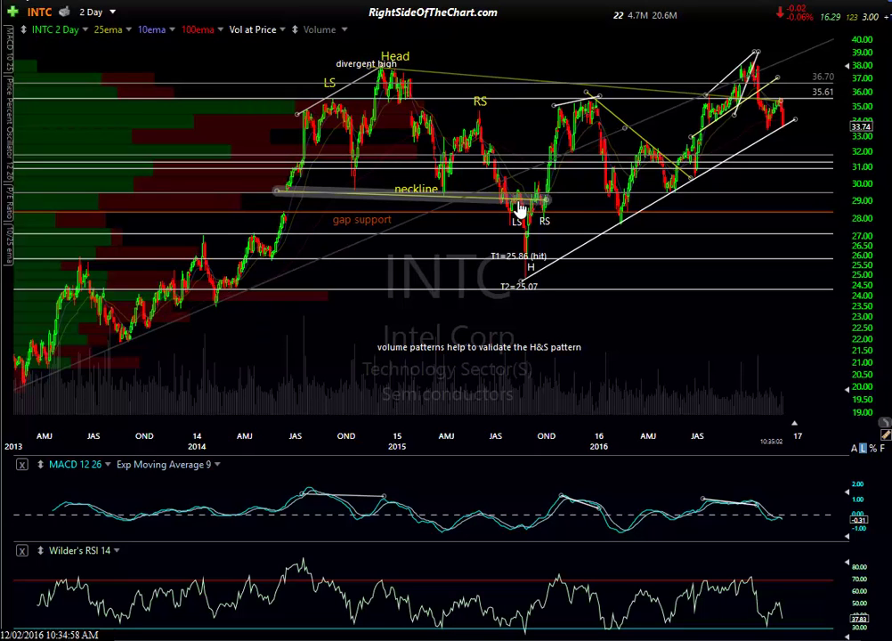
Step: Drag the white uptrend line's right end further right, past the latest bars
{"action": "mouse_move", "coordinate": [522, 204]}
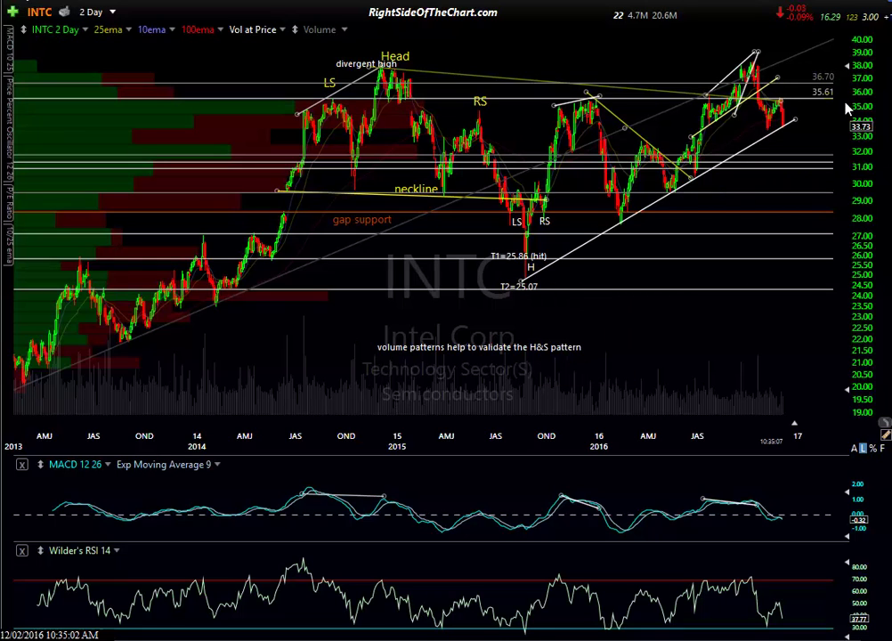
{"action": "left_click_drag", "start_coordinate": [800, 119], "coordinate": [825, 105]}
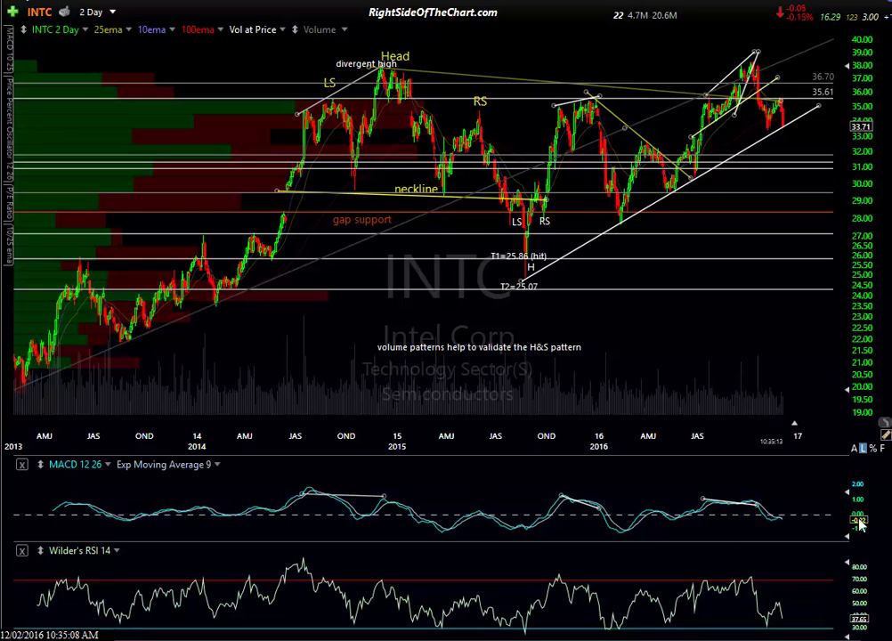
Step: Load INTC weekly, check the uptrend line's starting point at the 2009 low, and zoom in
{"action": "key", "text": "w"}
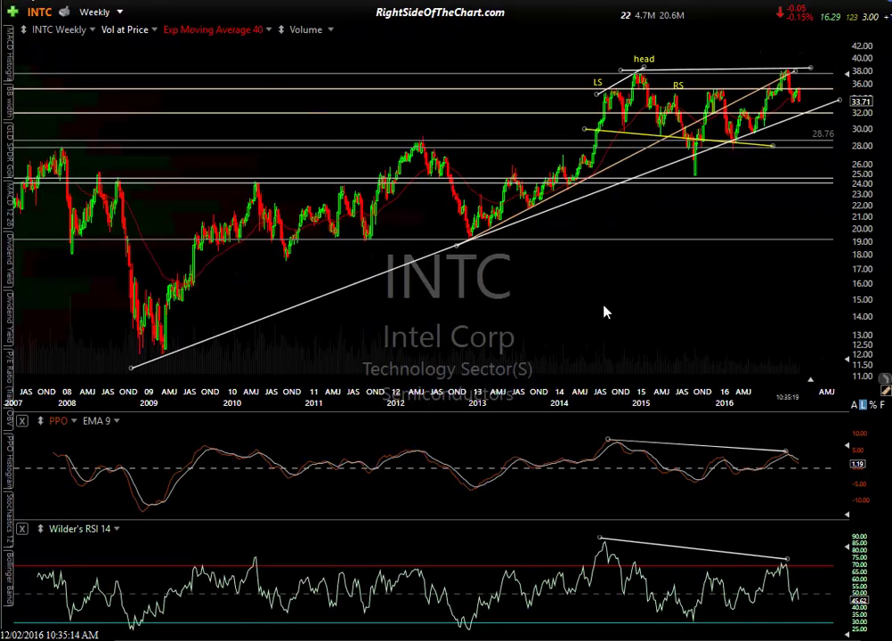
{"action": "left_click_drag", "start_coordinate": [147, 373], "coordinate": [135, 376]}
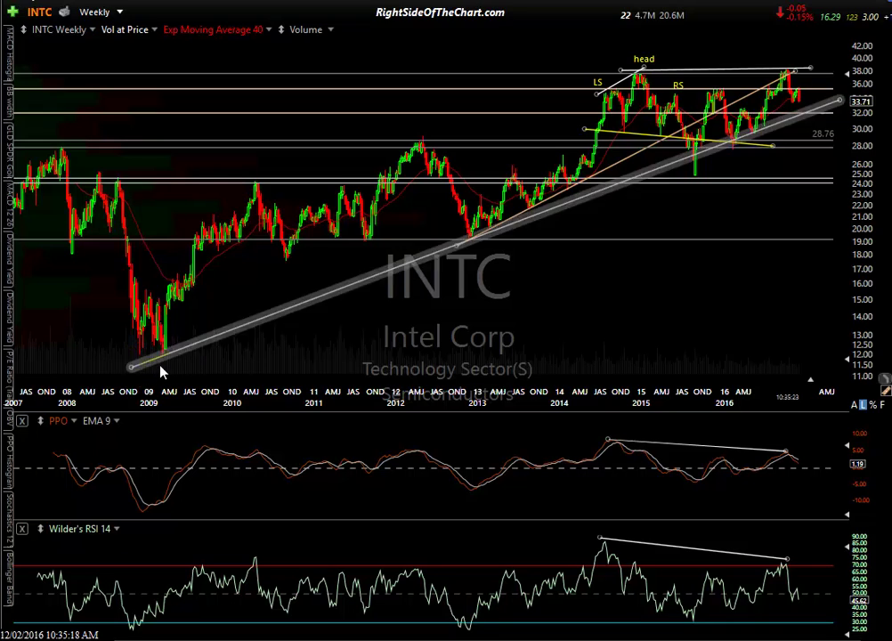
{"action": "left_click", "coordinate": [162, 369]}
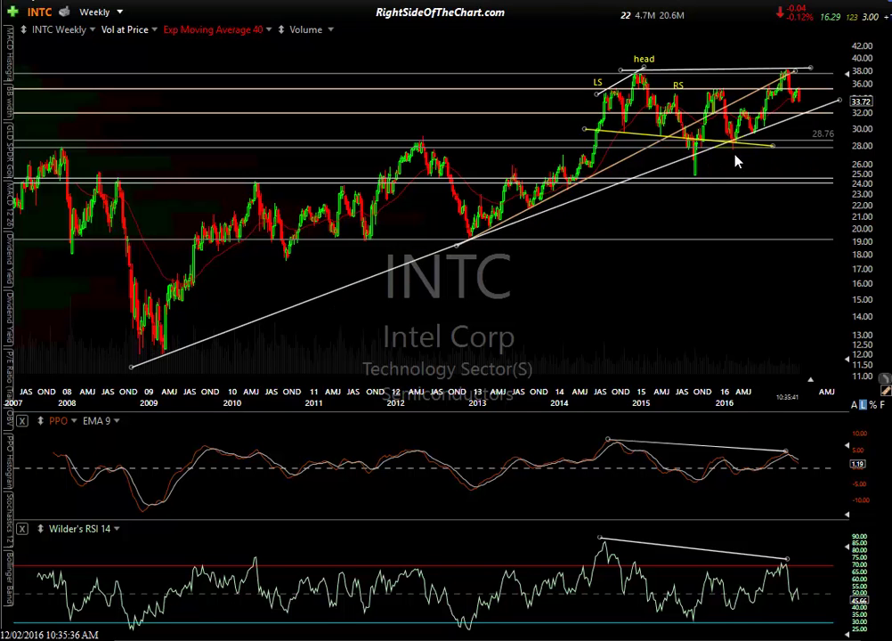
{"action": "scroll", "coordinate": [735, 162], "scroll_direction": "up", "scroll_amount": 3}
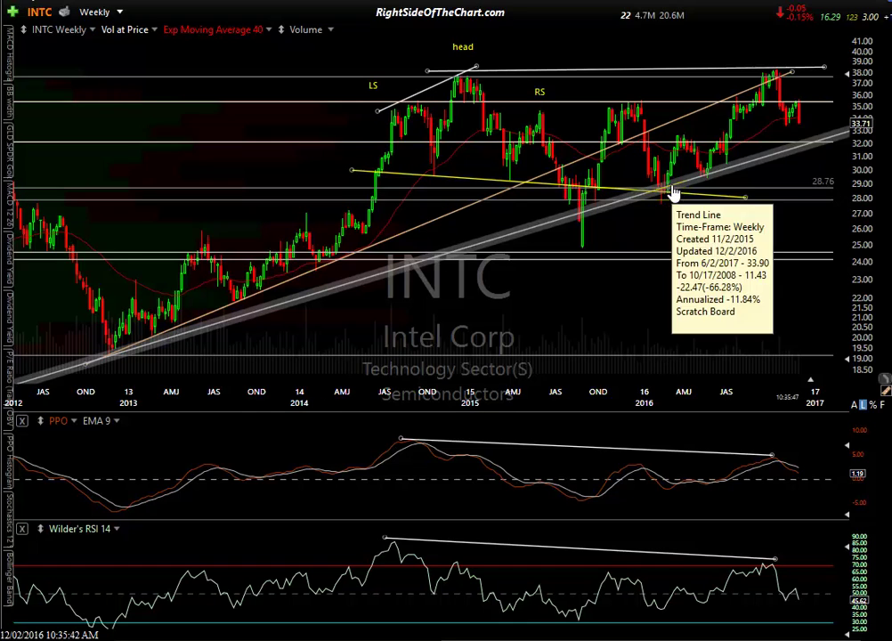
{"action": "mouse_move", "coordinate": [709, 181]}
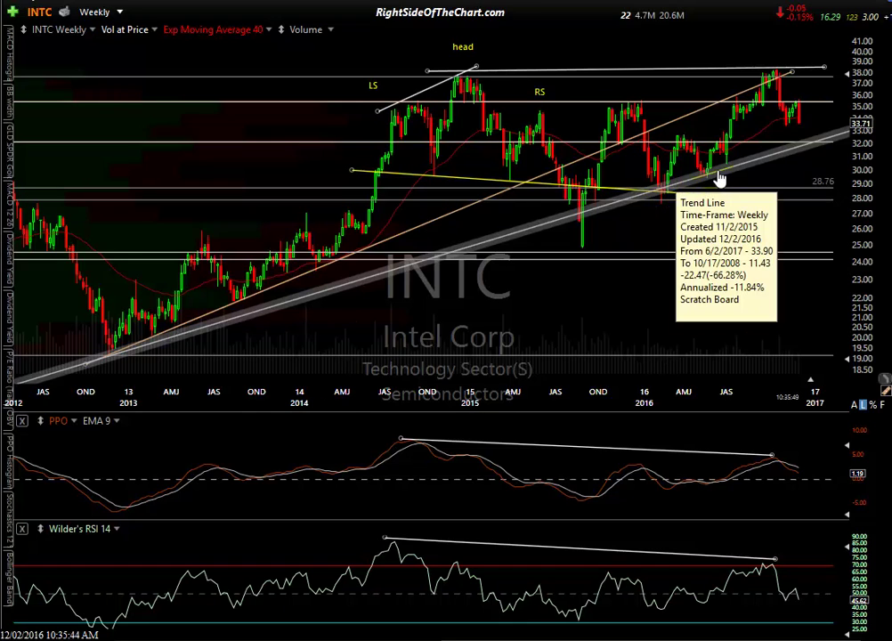
{"action": "scroll", "coordinate": [657, 264], "scroll_direction": "down", "scroll_amount": 2}
{"action": "scroll", "coordinate": [514, 298], "scroll_direction": "down", "scroll_amount": 3}
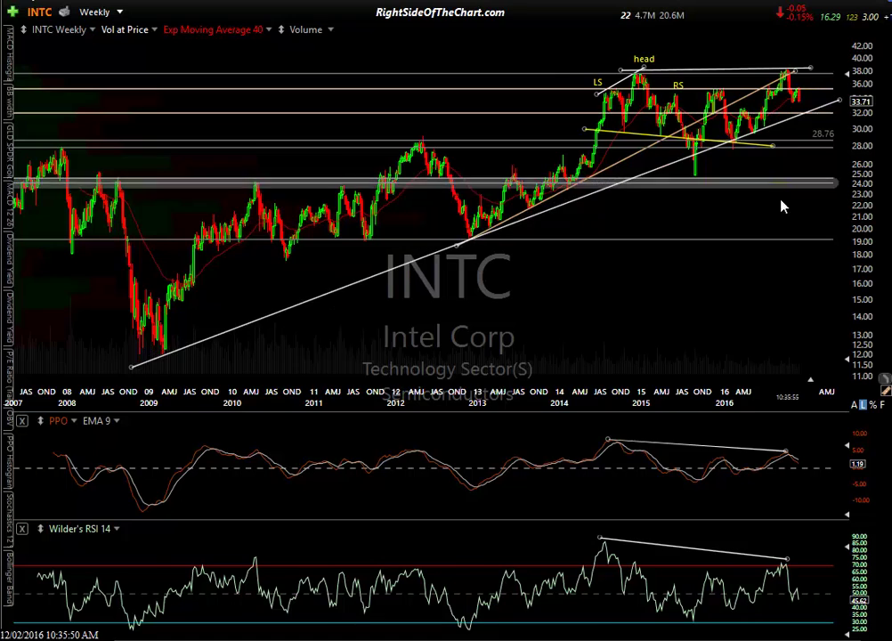
{"action": "scroll", "coordinate": [780, 221], "scroll_direction": "up", "scroll_amount": 3}
{"action": "scroll", "coordinate": [780, 220], "scroll_direction": "up", "scroll_amount": 1}
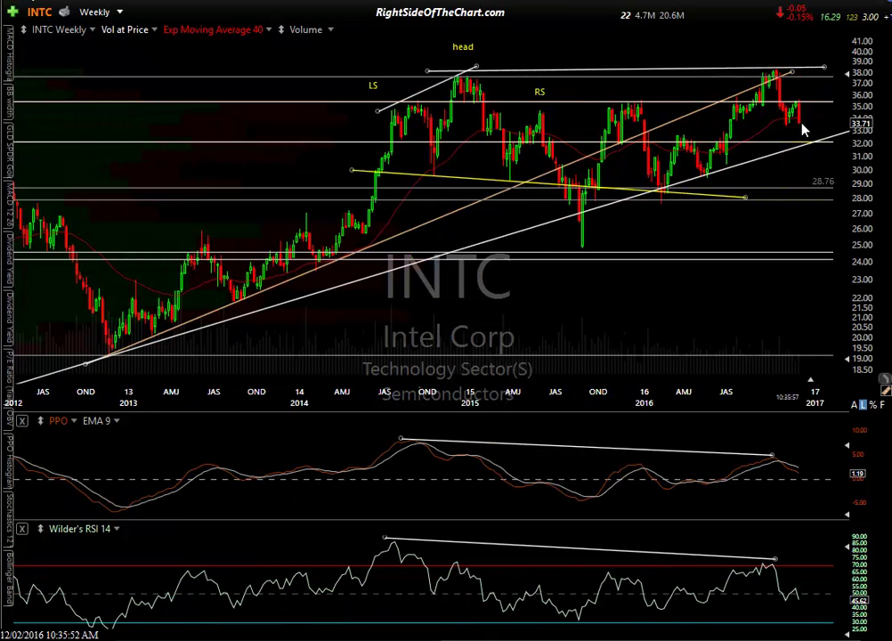
{"action": "left_click_drag", "start_coordinate": [801, 121], "coordinate": [807, 141]}
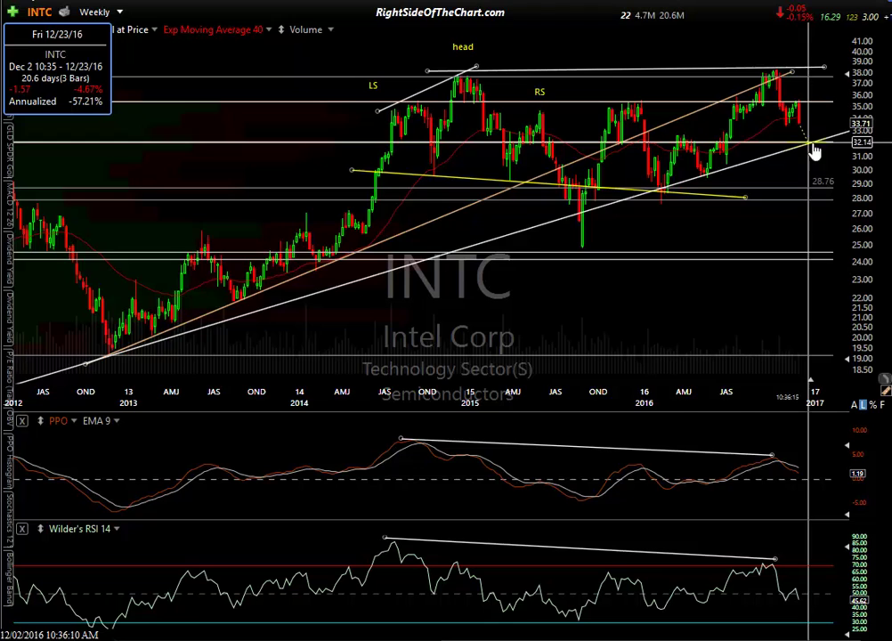
{"action": "scroll", "coordinate": [873, 124], "scroll_direction": "down", "scroll_amount": 3}
{"action": "scroll", "coordinate": [824, 114], "scroll_direction": "down", "scroll_amount": 3}
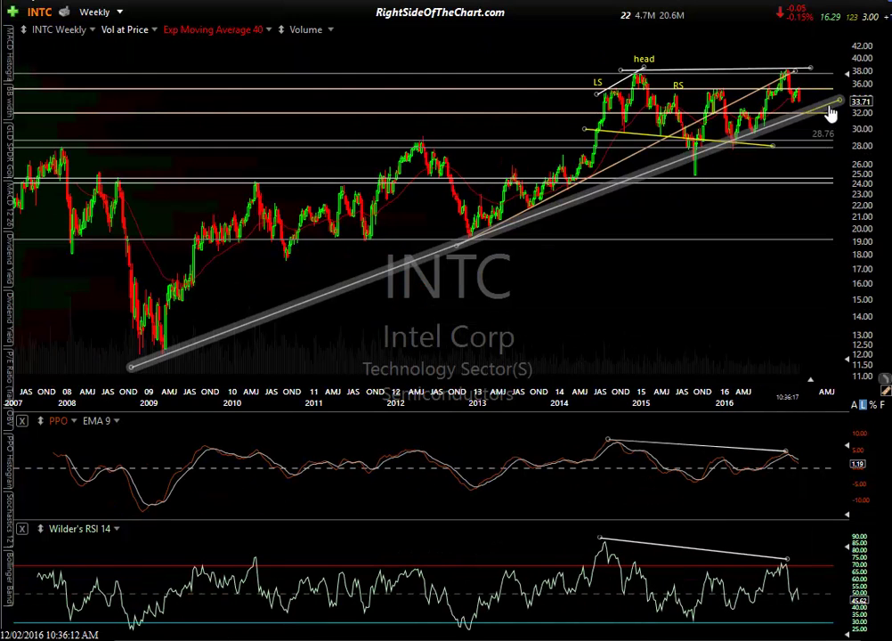
{"action": "mouse_move", "coordinate": [827, 108]}
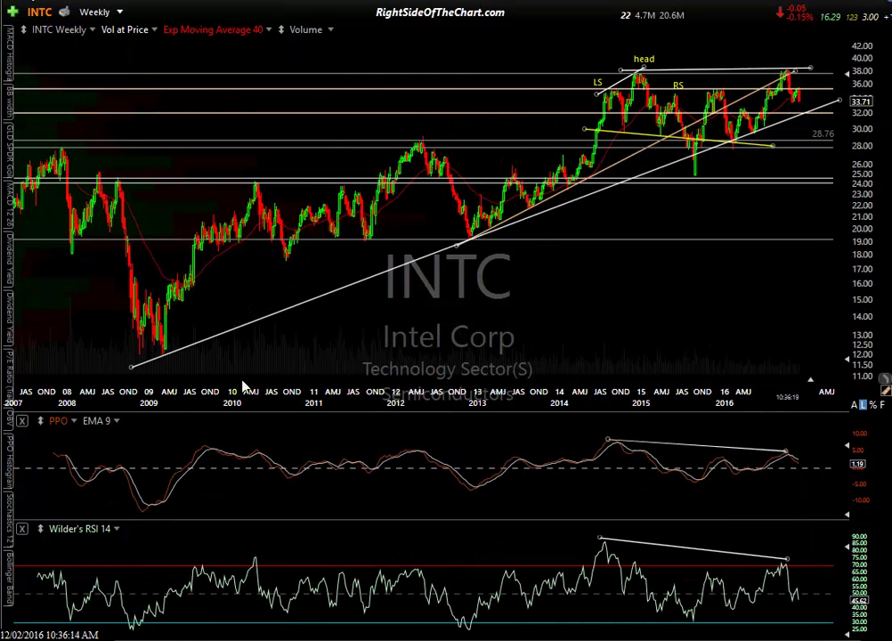
Step: Measure INTC's gain since the 2009 low and circle the current RSI and PPO divergences
{"action": "left_click_drag", "start_coordinate": [163, 368], "coordinate": [799, 283]}
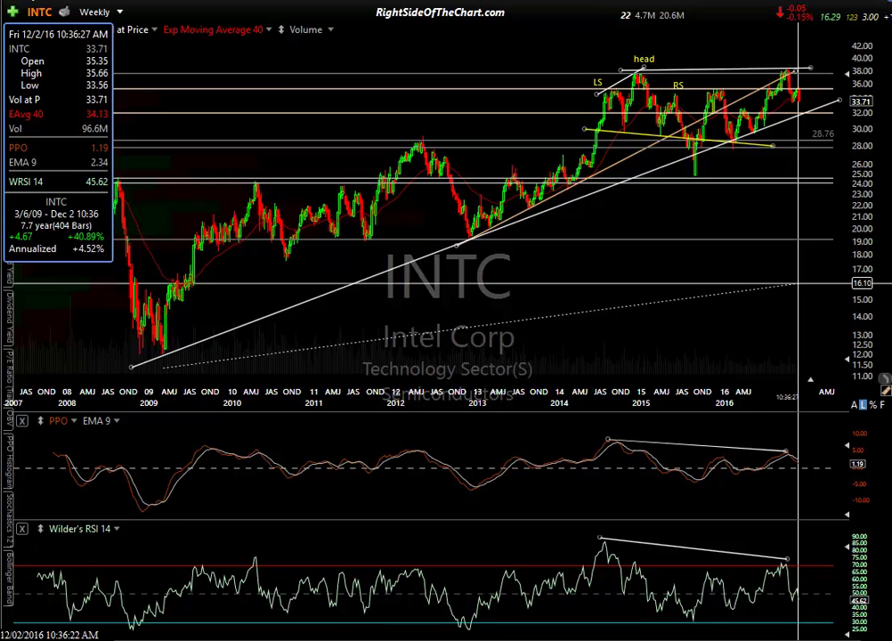
{"action": "left_click_drag", "start_coordinate": [799, 283], "coordinate": [799, 284]}
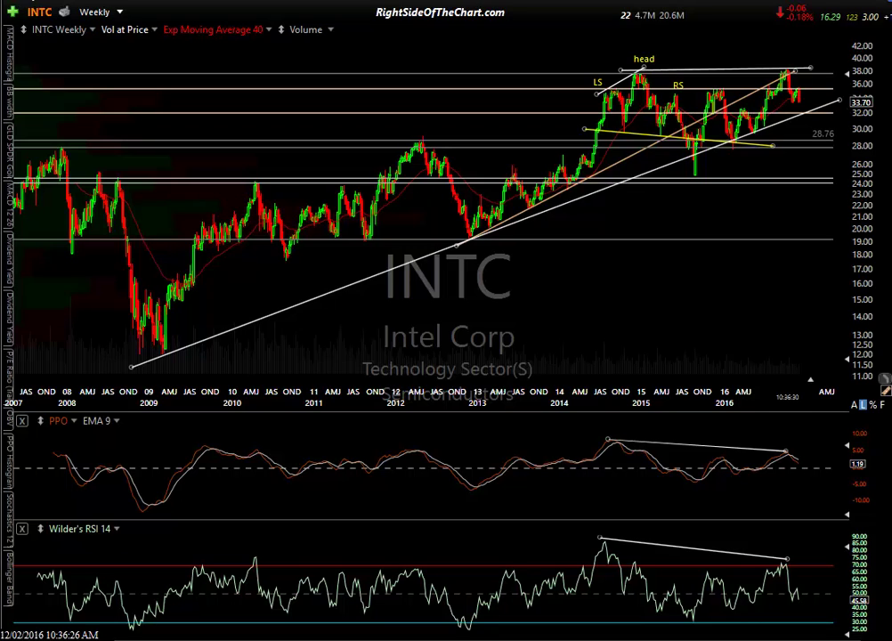
{"action": "mouse_move", "coordinate": [573, 508]}
{"action": "left_mouse_down"}
{"action": "mouse_move", "coordinate": [615, 563]}
{"action": "mouse_move", "coordinate": [815, 612]}
{"action": "left_mouse_up"}
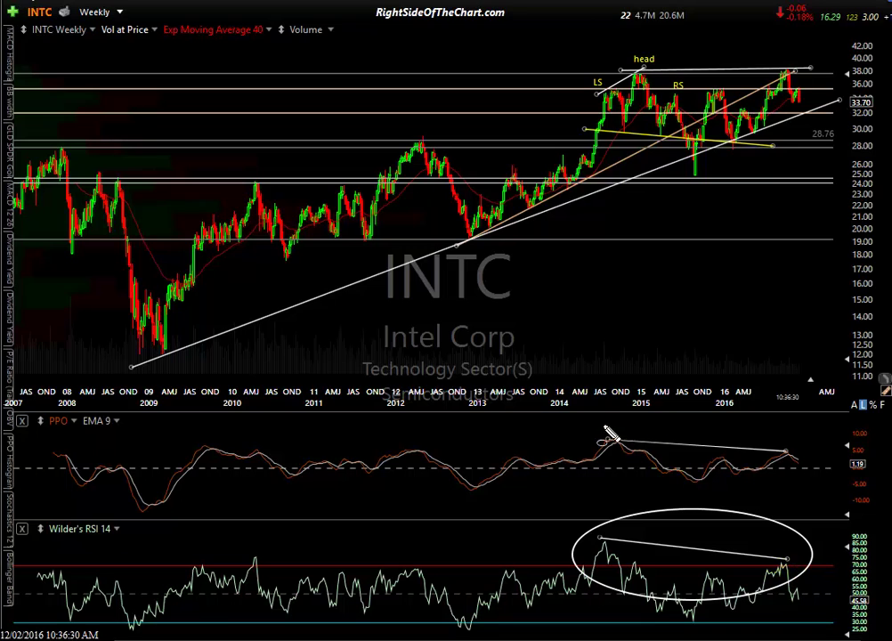
{"action": "left_click_drag", "start_coordinate": [579, 415], "coordinate": [833, 509]}
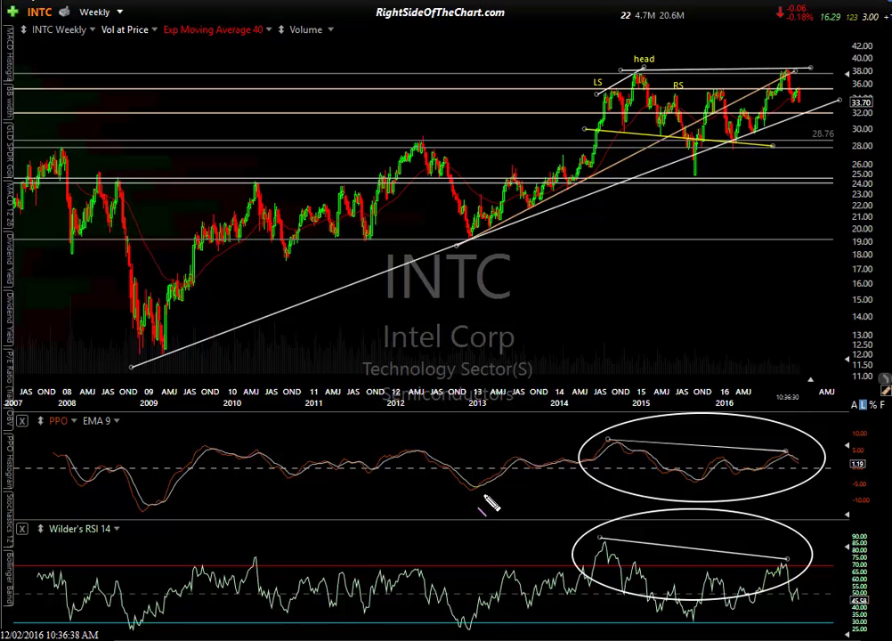
Step: Mark the 2010–2012 PPO, price and RSI divergences and the drop to 2013 in magenta, then clear
{"action": "left_click_drag", "start_coordinate": [437, 453], "coordinate": [188, 444]}
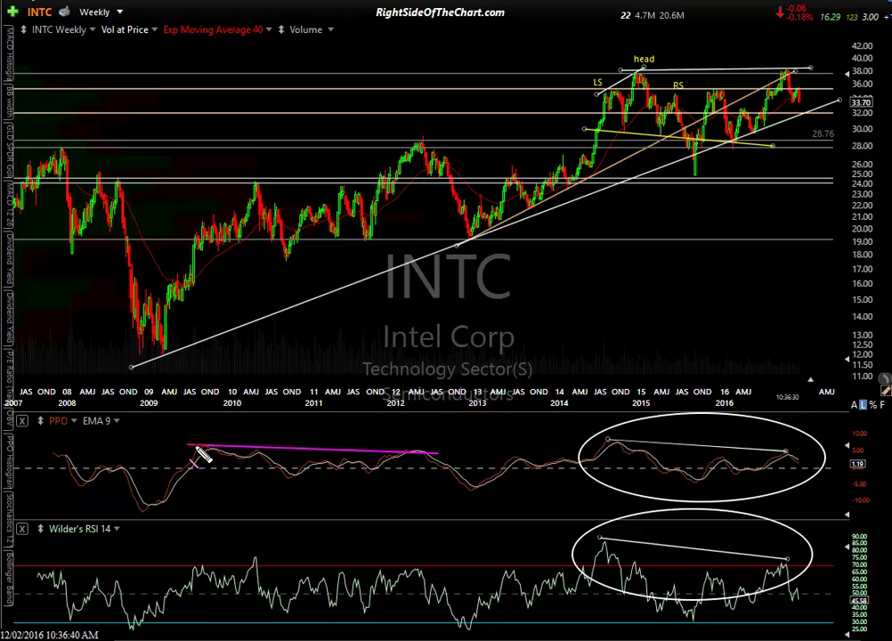
{"action": "mouse_move", "coordinate": [185, 218]}
{"action": "left_mouse_down"}
{"action": "mouse_move", "coordinate": [209, 198]}
{"action": "mouse_move", "coordinate": [433, 134]}
{"action": "left_mouse_up"}
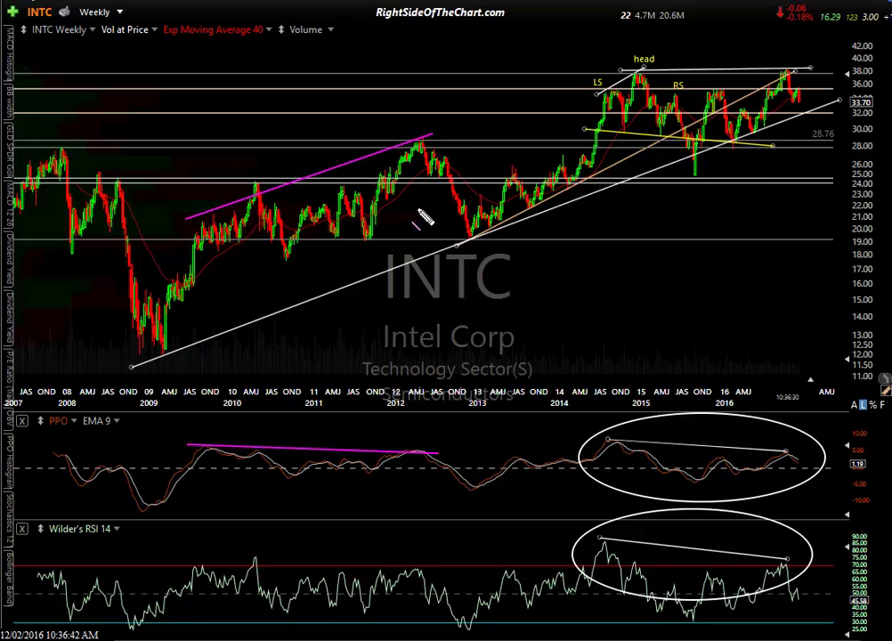
{"action": "left_click_drag", "start_coordinate": [425, 564], "coordinate": [252, 553]}
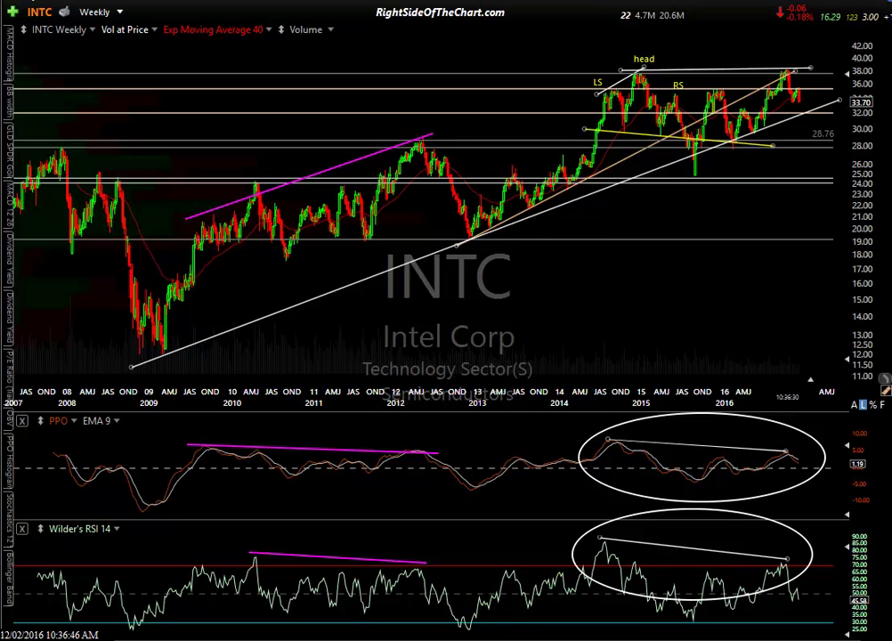
{"action": "left_click_drag", "start_coordinate": [424, 139], "coordinate": [463, 236]}
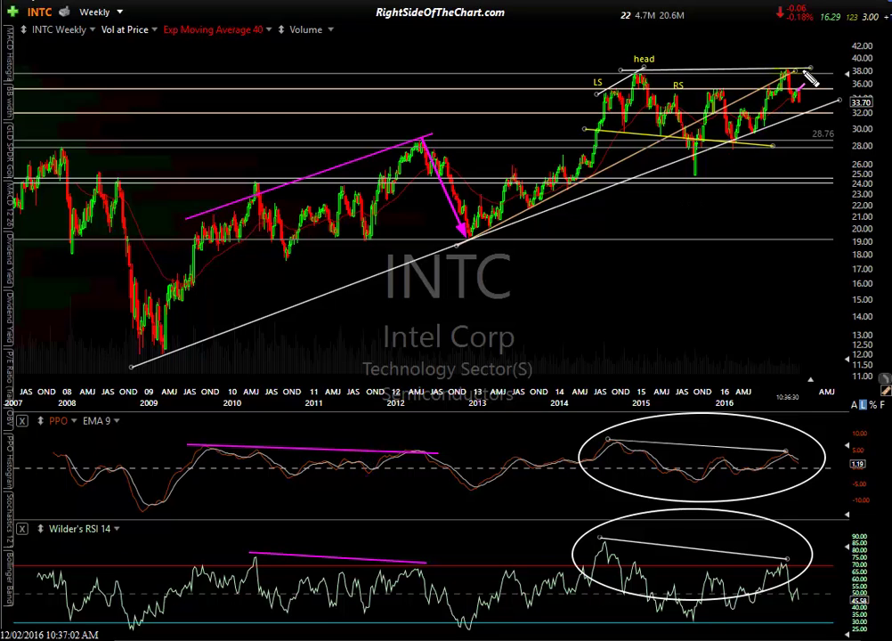
{"action": "key", "text": "Escape"}
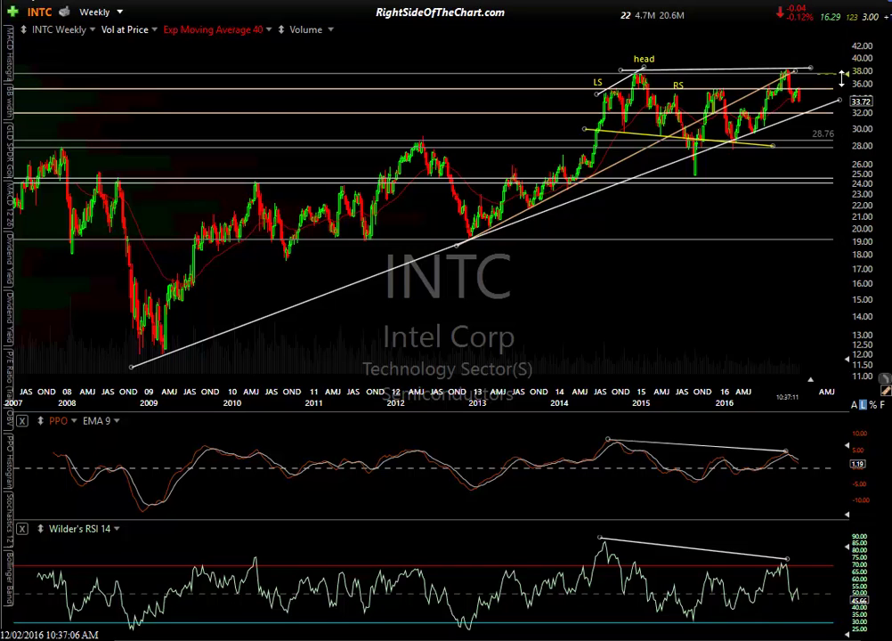
Step: Dismiss the horizontal resistance line's options without changes and advance to the TSM chart
{"action": "right_click", "coordinate": [837, 75]}
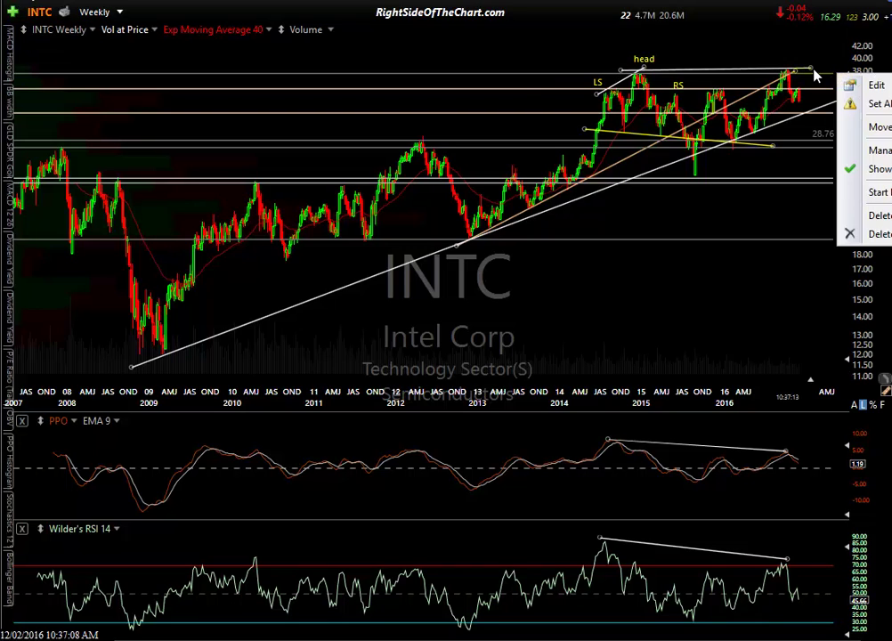
{"action": "key", "text": "Escape"}
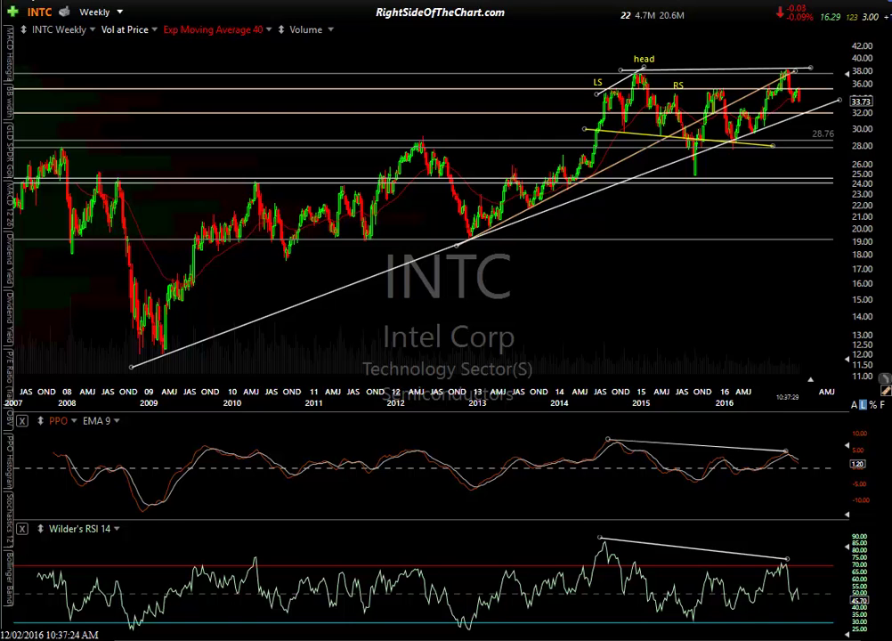
{"action": "key", "text": "space"}
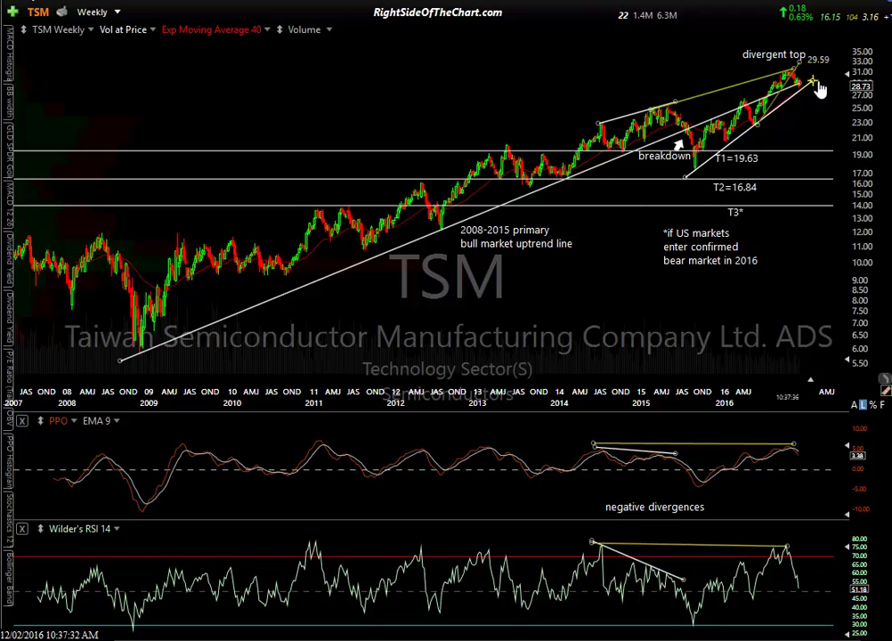
Step: Move the T1=19.63, T2 and T3* labels right, then measure the drop toward the T1 level
{"action": "mouse_move", "coordinate": [307, 292]}
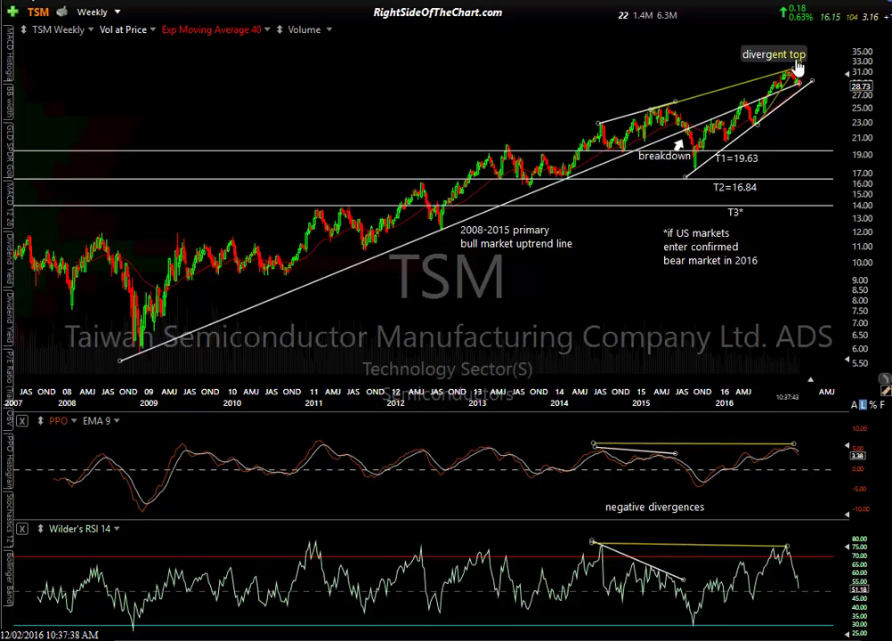
{"action": "mouse_move", "coordinate": [797, 67]}
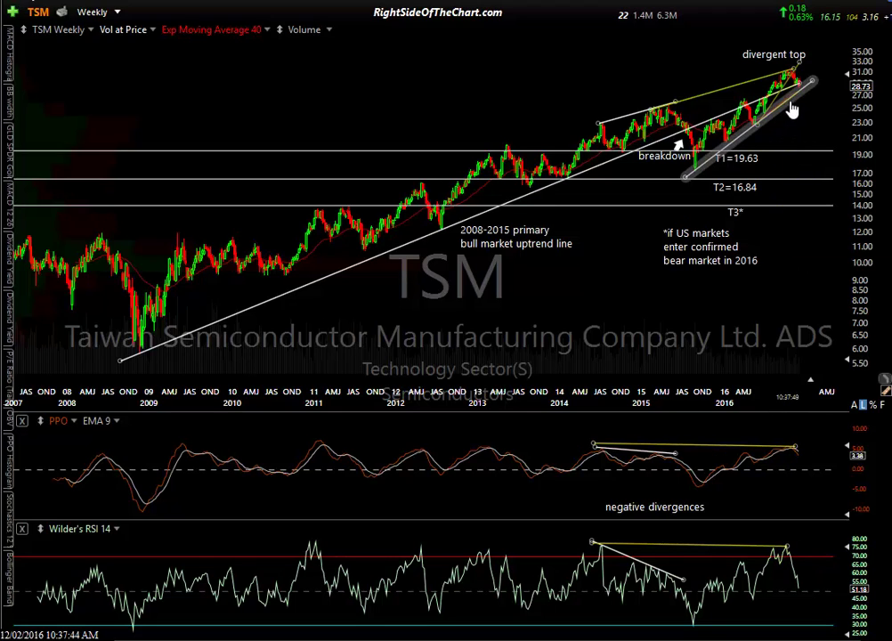
{"action": "mouse_move", "coordinate": [812, 89]}
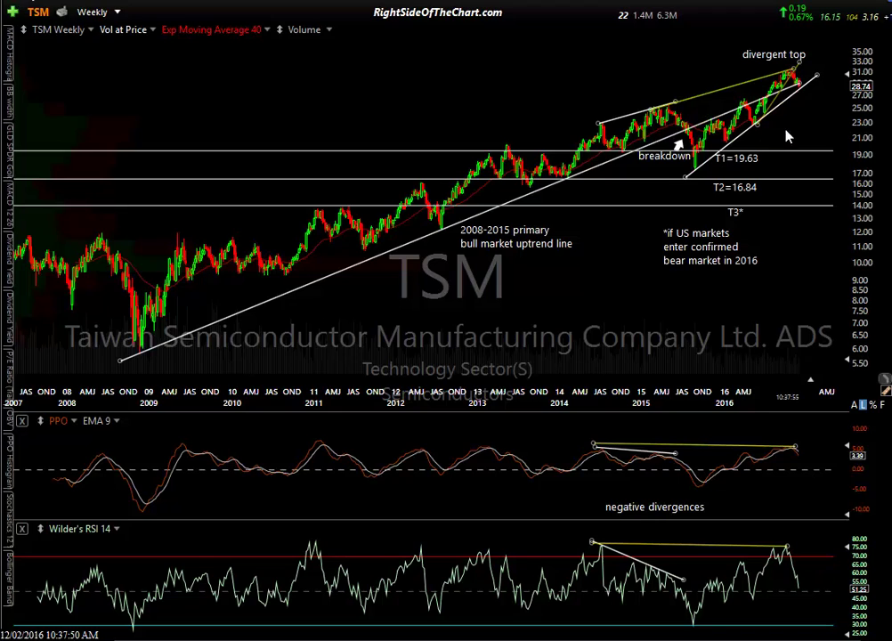
{"action": "mouse_move", "coordinate": [760, 174]}
{"action": "left_mouse_down"}
{"action": "mouse_move", "coordinate": [755, 168]}
{"action": "mouse_move", "coordinate": [788, 171]}
{"action": "mouse_move", "coordinate": [771, 200]}
{"action": "mouse_move", "coordinate": [798, 196]}
{"action": "left_mouse_up"}
{"action": "left_click_drag", "start_coordinate": [735, 214], "coordinate": [790, 219]}
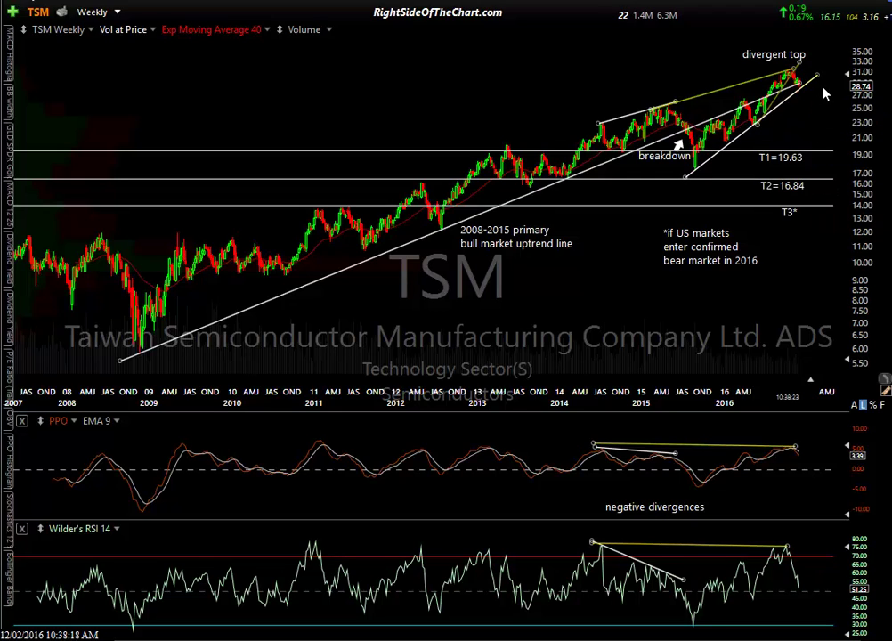
{"action": "left_click_drag", "start_coordinate": [823, 89], "coordinate": [823, 149]}
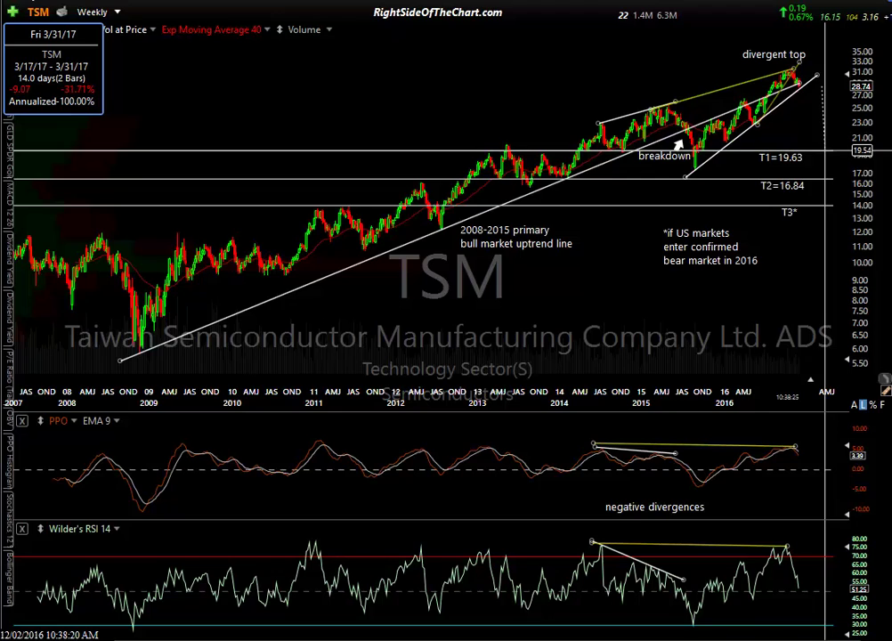